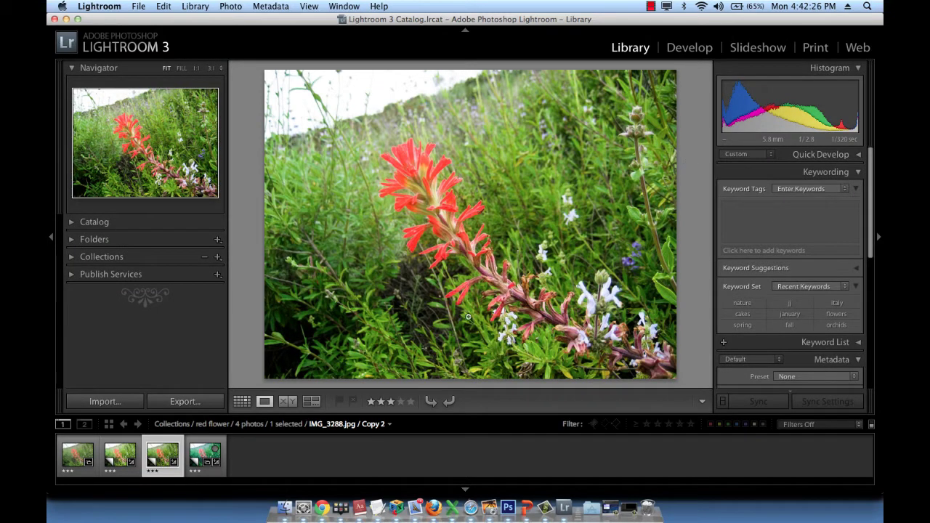
Open the flower photo's edit history in the Develop module, review the virtual copy and Contrast states, and apply Black Clipping.
click(690, 48)
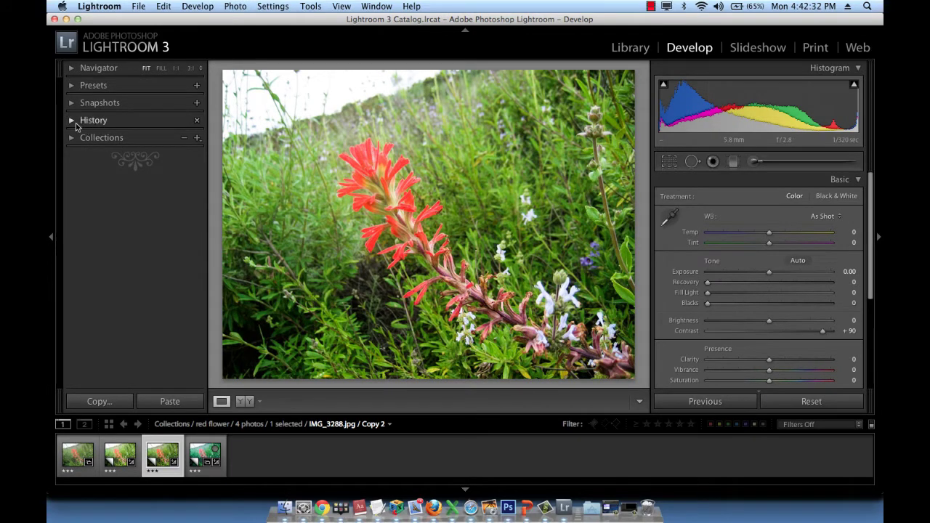
click(76, 122)
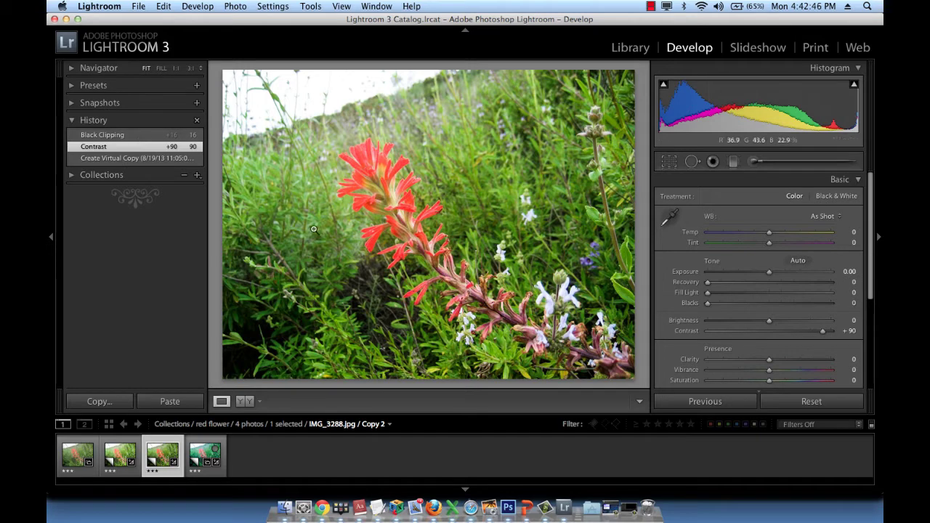
click(159, 159)
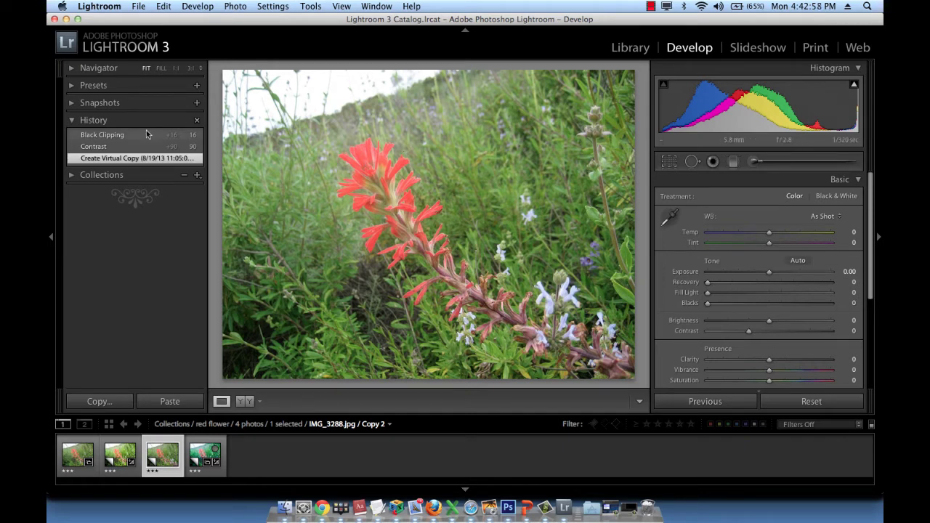
click(116, 148)
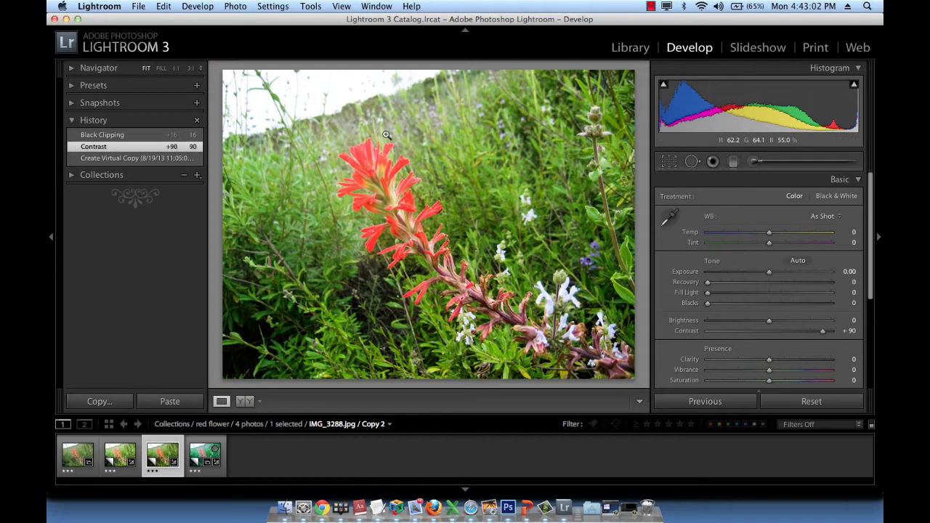
click(133, 133)
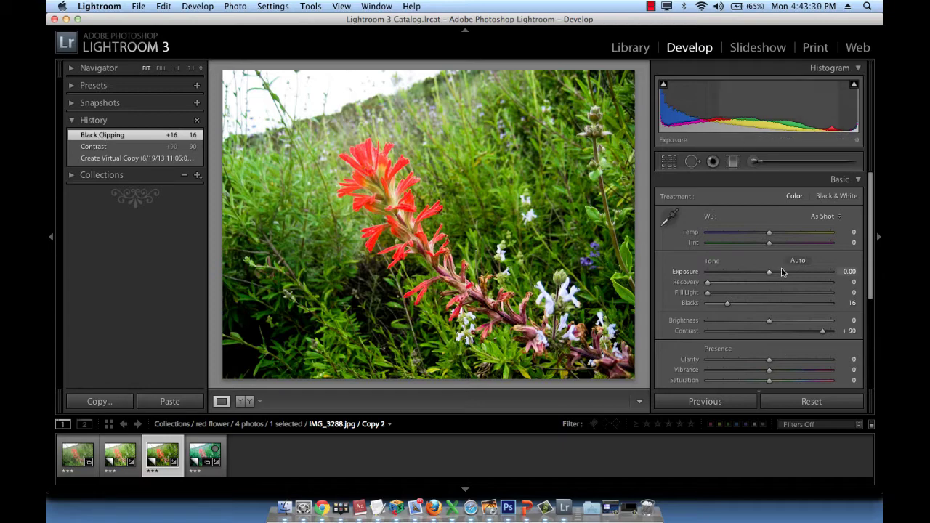
Set Exposure to +2.05, Recovery to 45, Fill Light to 68, Temp to -75, Clarity to +73 and Vibrance to +75.
drag(769, 272, 800, 271)
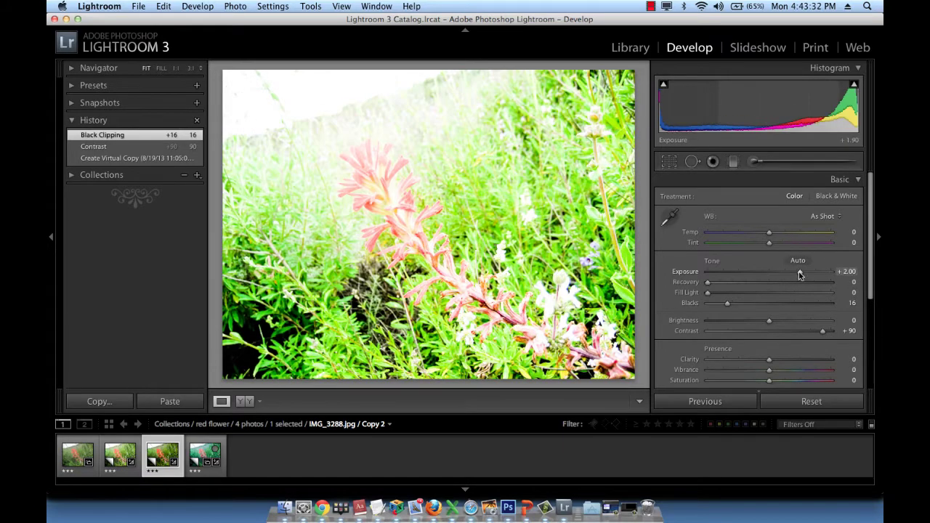
drag(709, 283, 762, 283)
drag(710, 293, 792, 295)
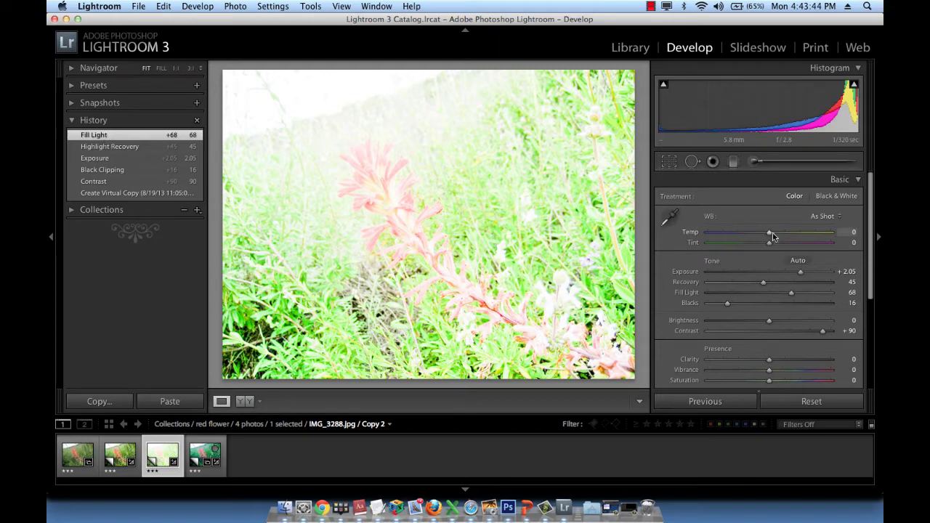
drag(770, 235, 723, 233)
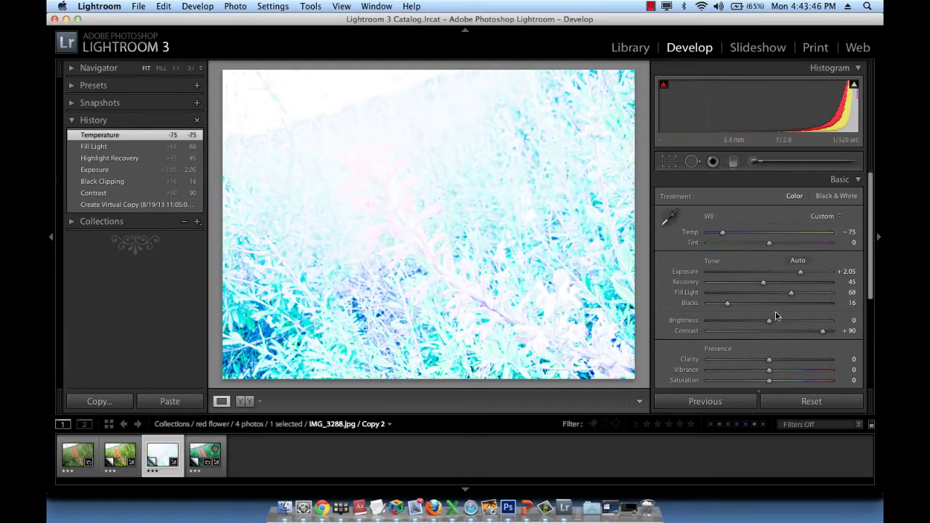
drag(770, 361, 816, 372)
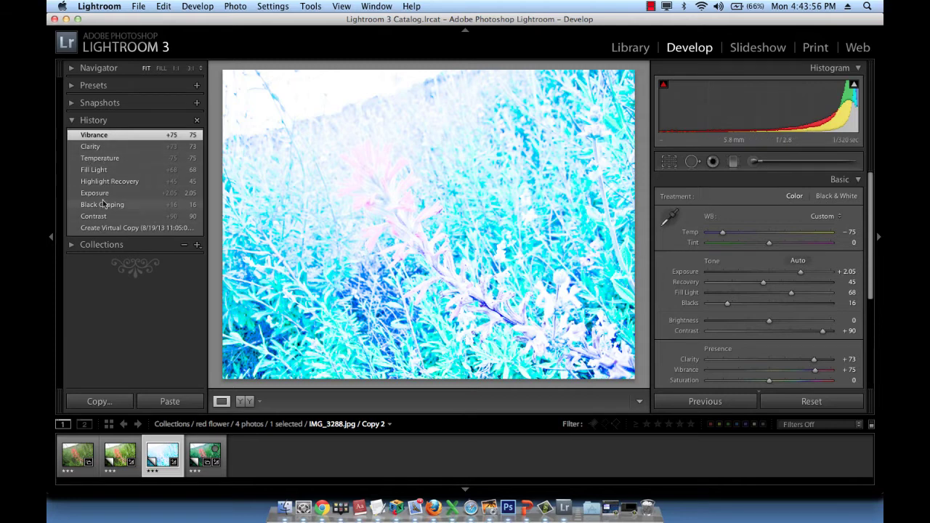
Compare the Create Virtual Copy, Black Clipping and Vibrance history states, and revert the photo to Black Clipping.
click(105, 228)
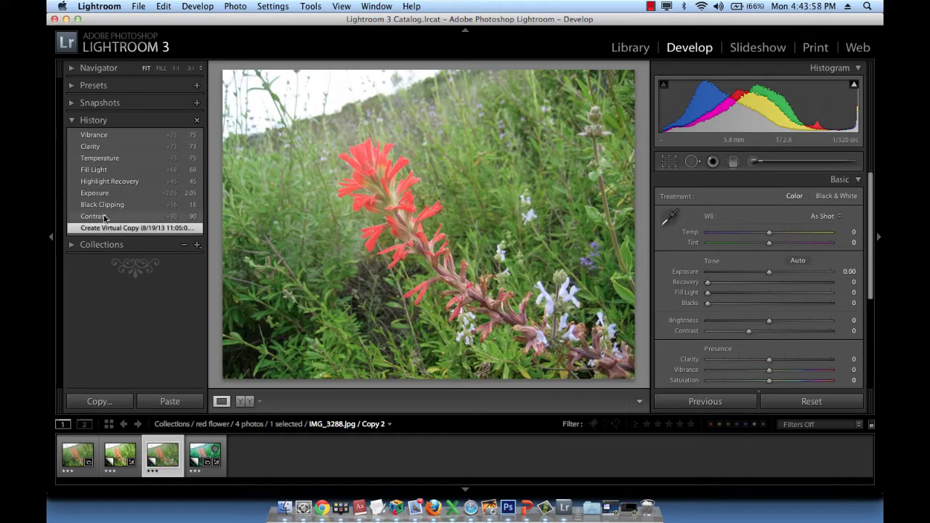
click(102, 205)
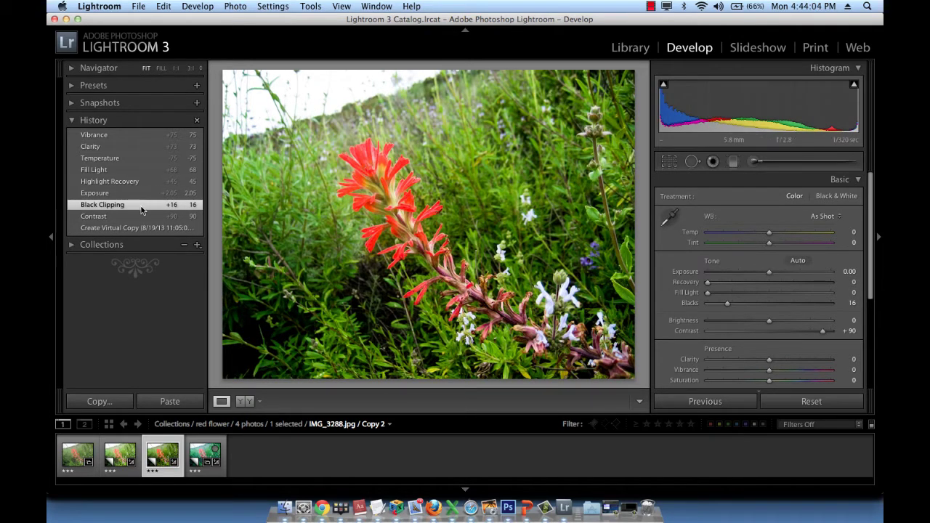
click(119, 137)
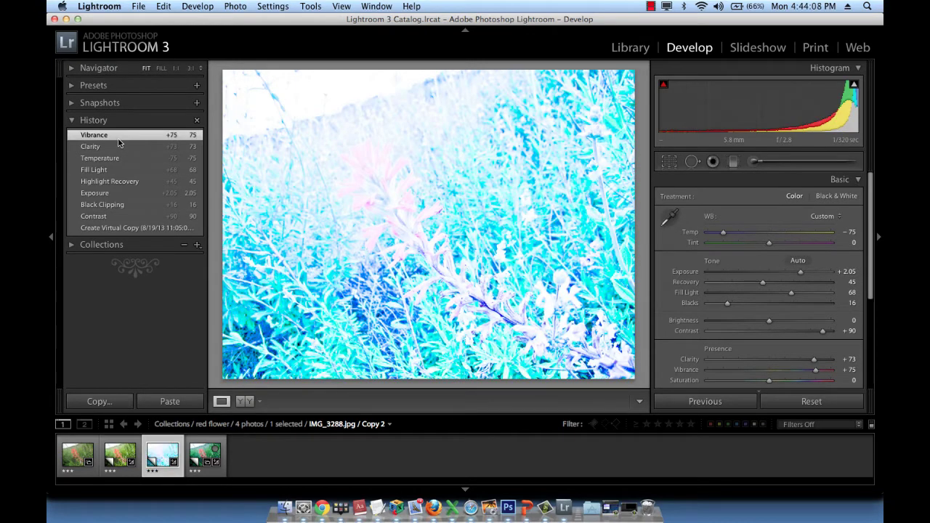
click(117, 205)
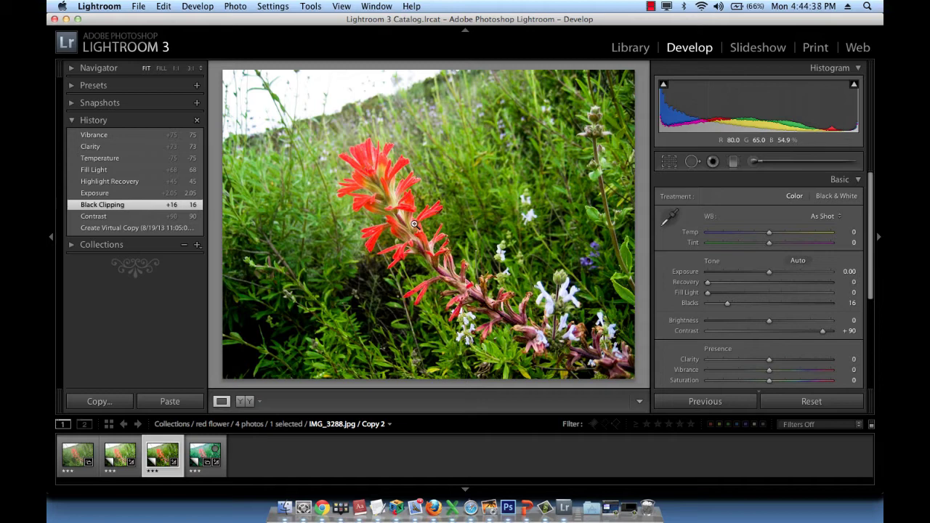
Quit Lightroom, skipping the catalog backup this time, and relaunch it.
key(super+q)
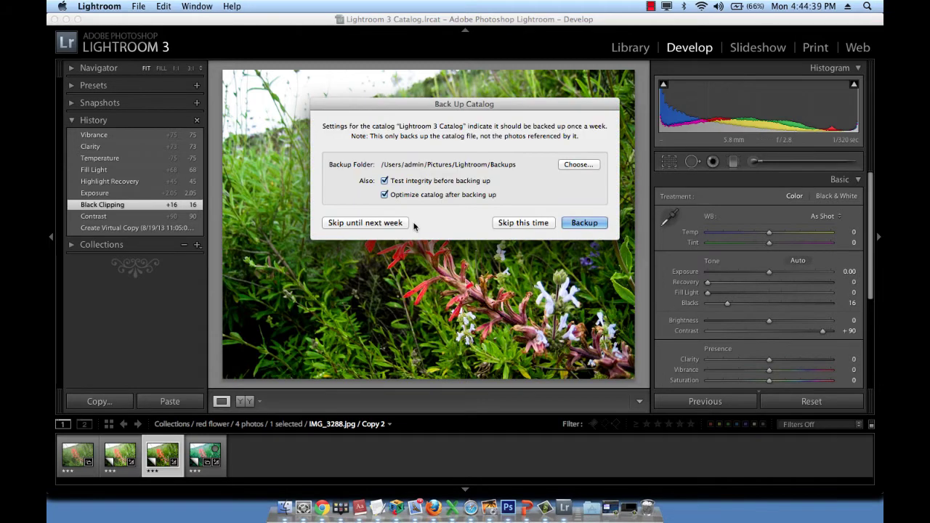
click(524, 223)
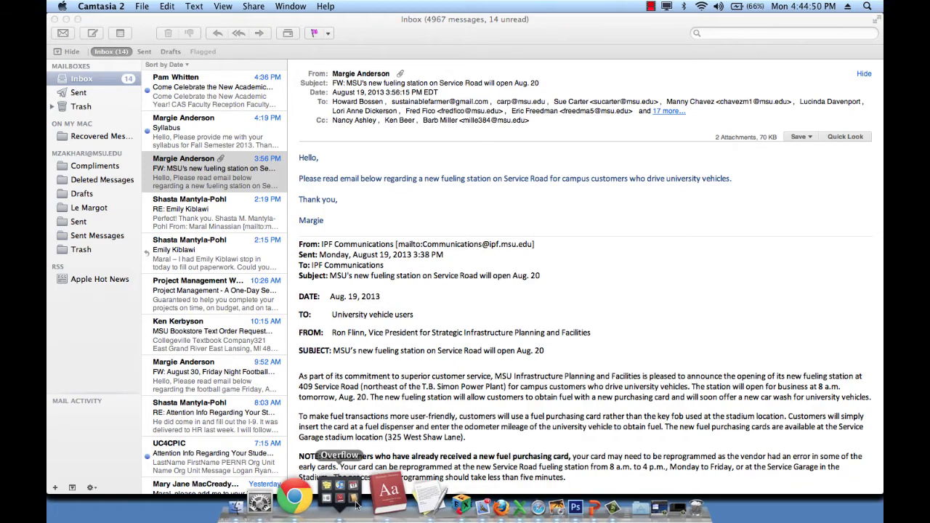
click(342, 507)
click(284, 174)
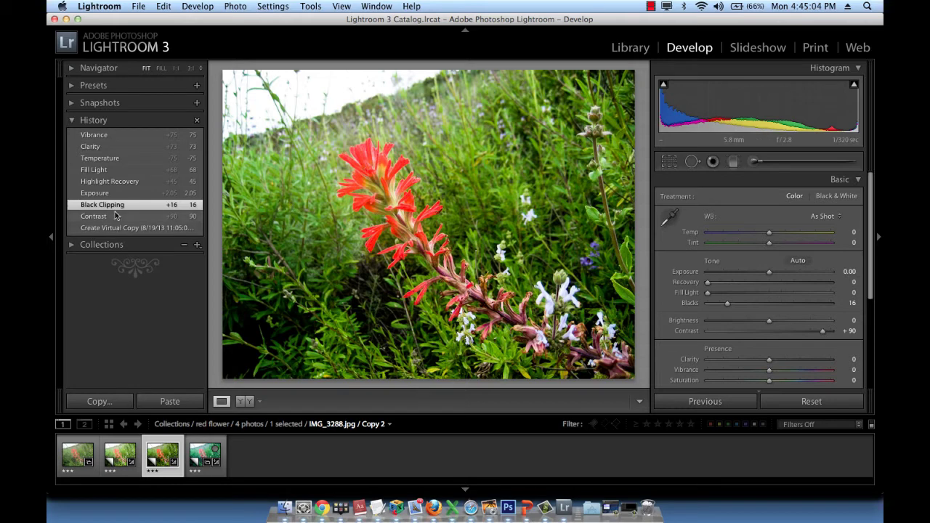
Examine every history state in turn from Vibrance back to Create Virtual Copy, and return to Black Clipping.
click(110, 137)
click(111, 148)
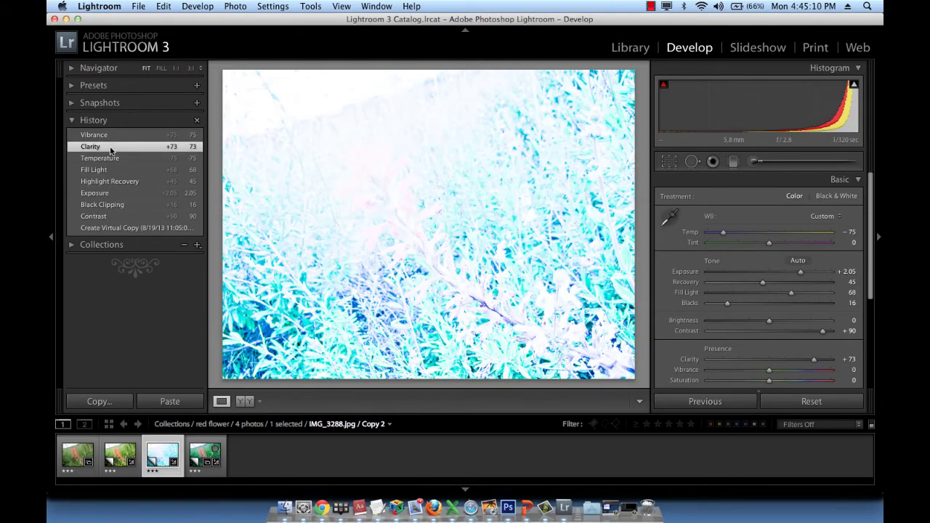
click(110, 157)
click(112, 170)
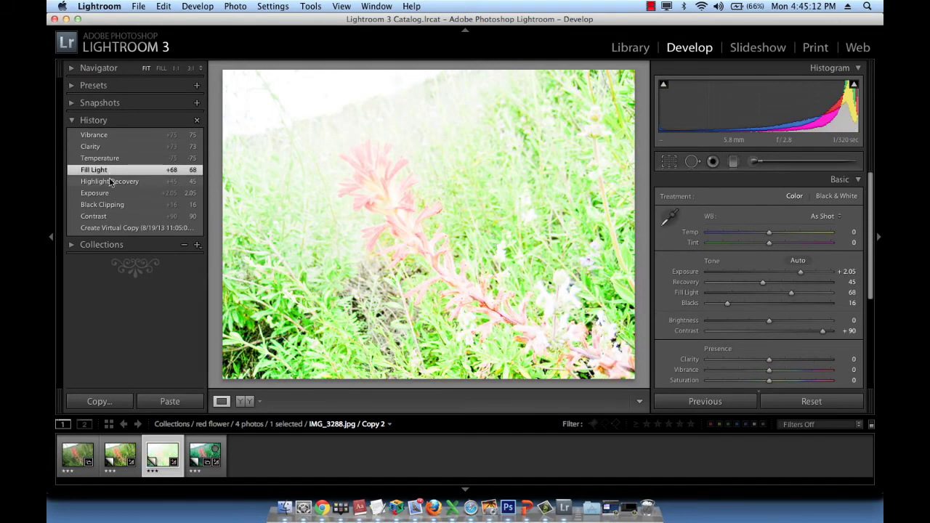
click(111, 181)
click(110, 194)
click(108, 205)
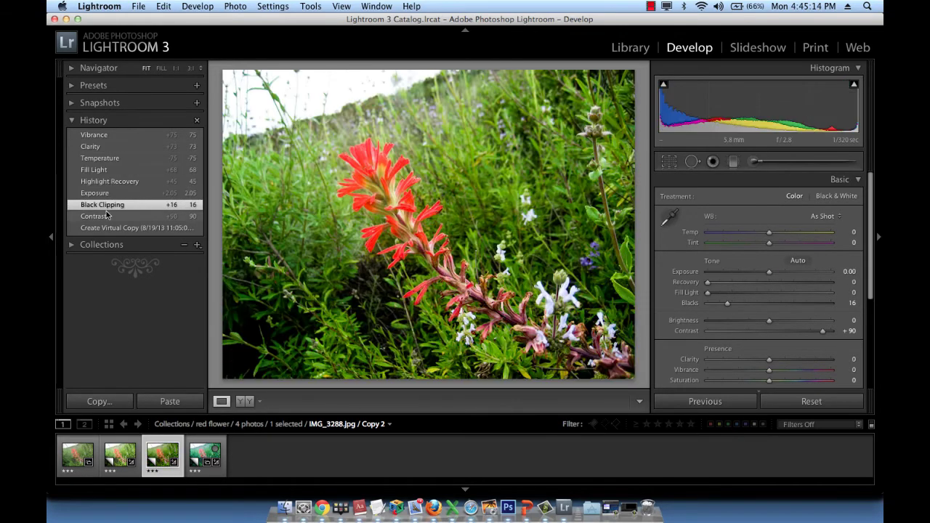
click(106, 216)
click(109, 228)
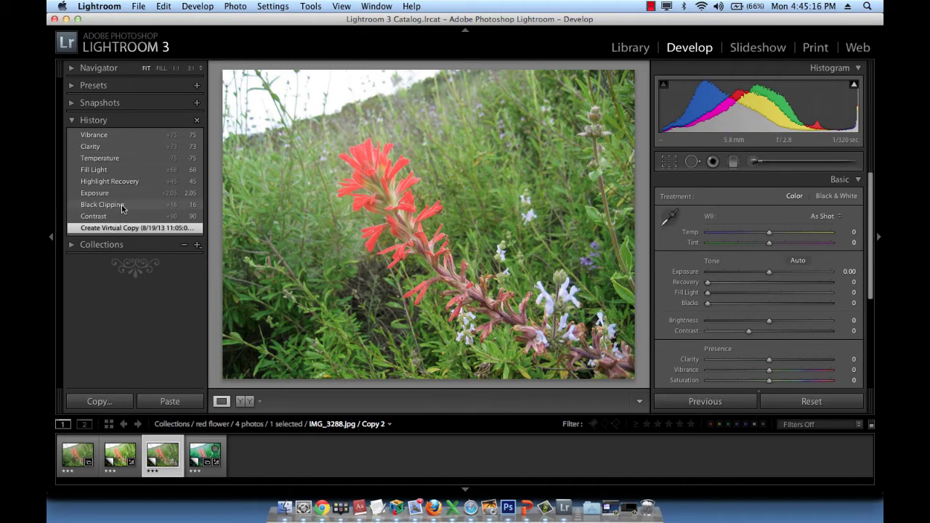
click(122, 207)
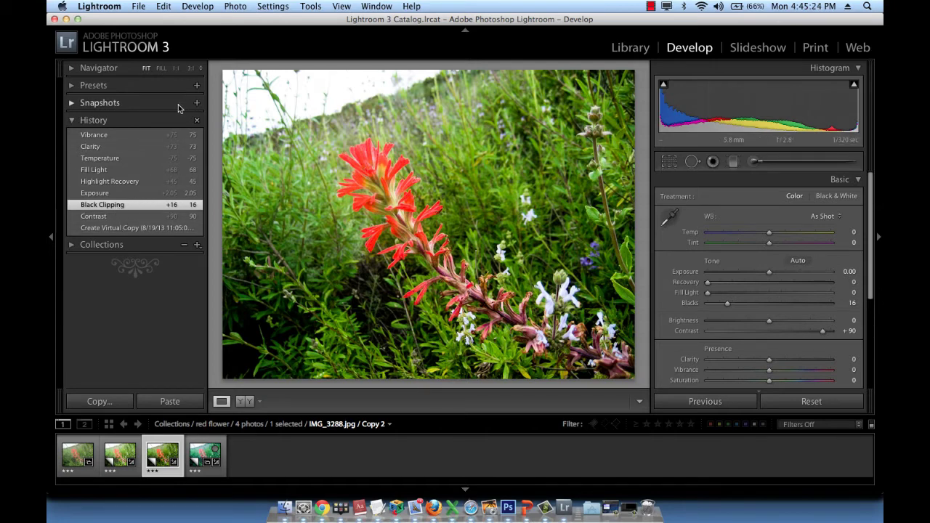
Save the current Black Clipping state as a snapshot named "Favorite Red Flower" and collapse the snapshot list.
click(72, 103)
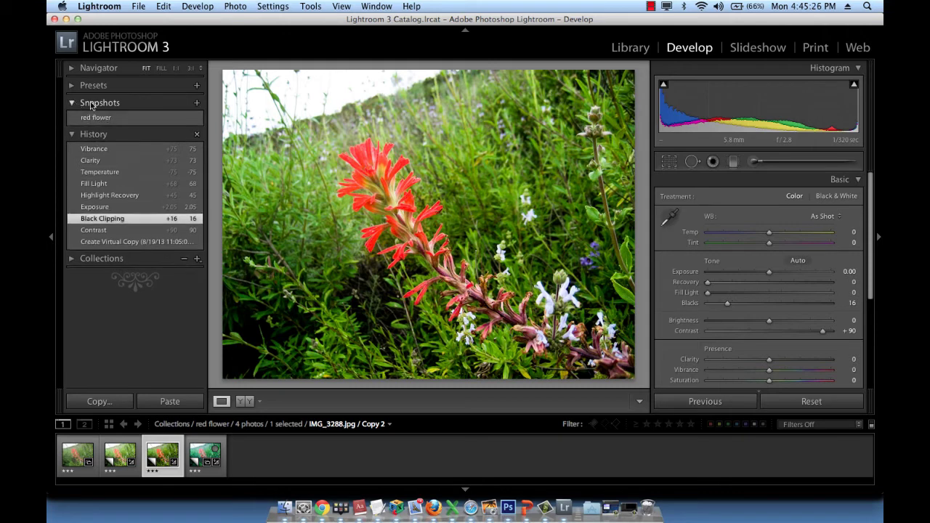
click(197, 104)
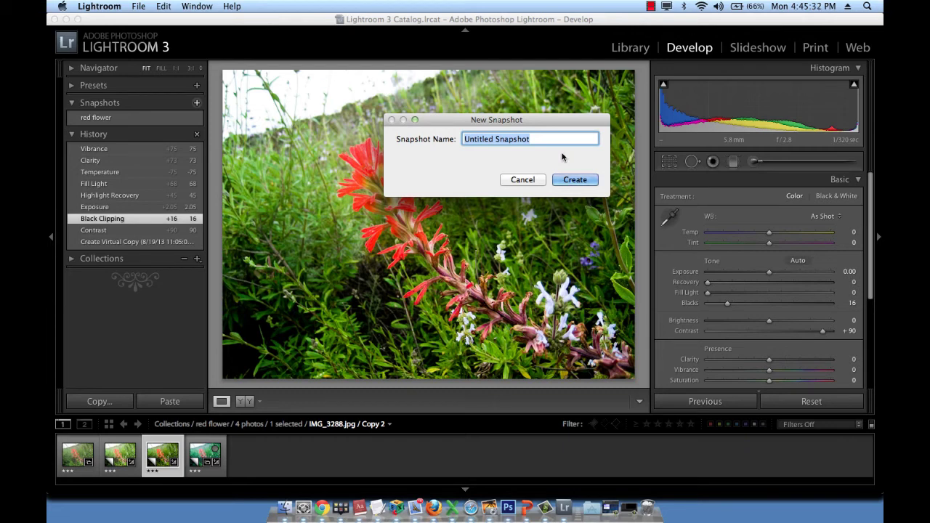
text(Favorite )
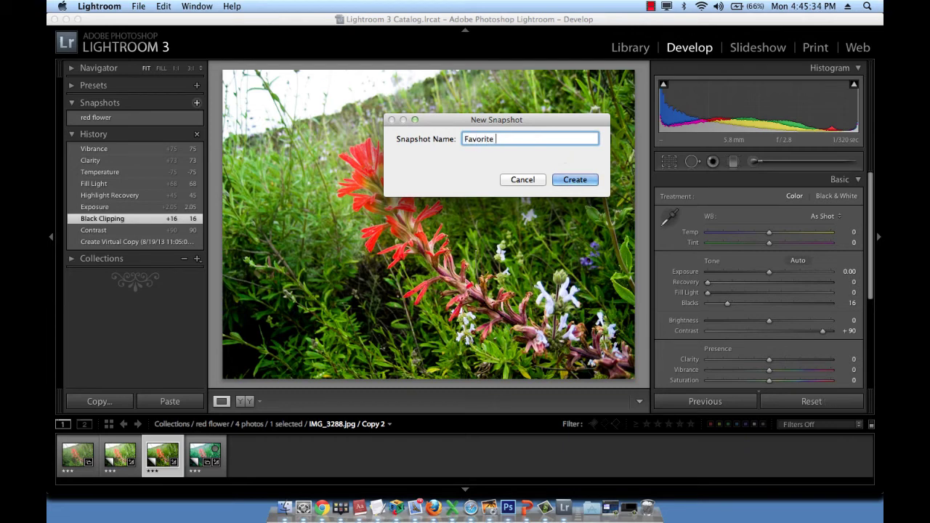
text(Red Flower)
click(592, 181)
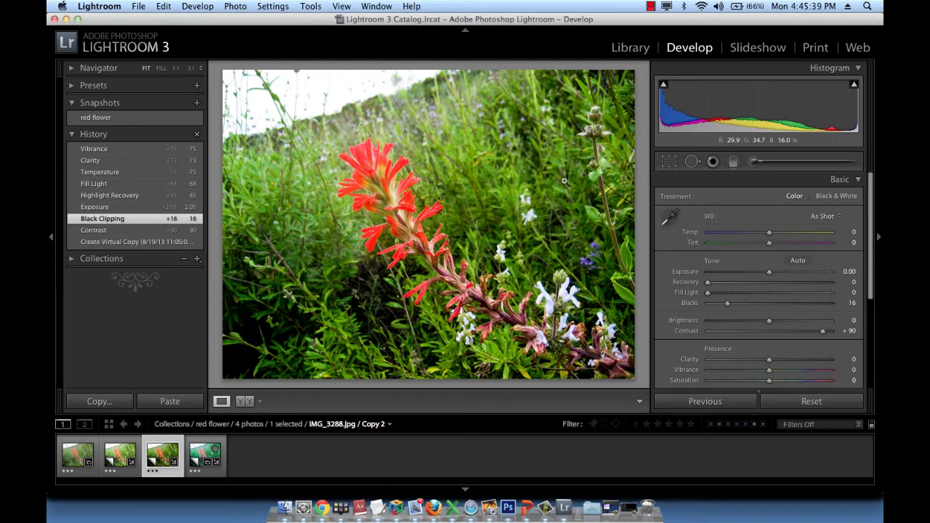
click(100, 102)
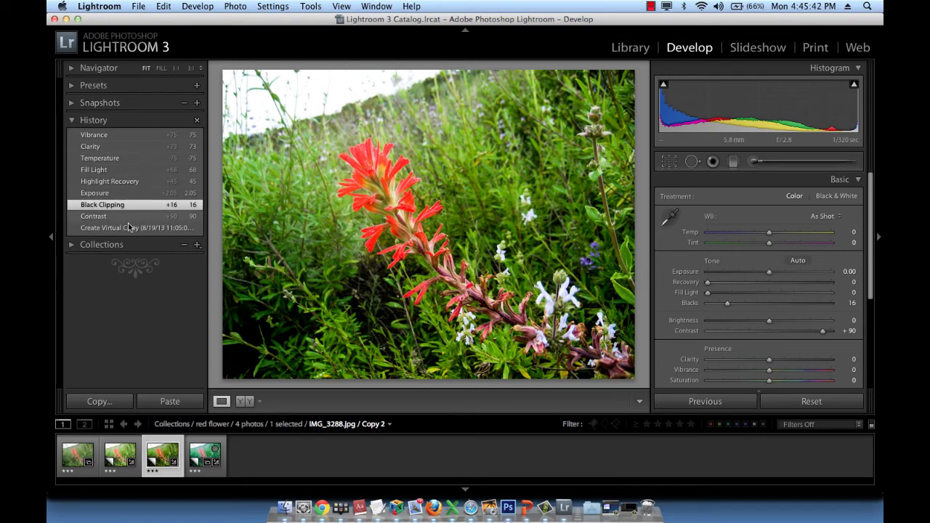
Switch the photo to the Vibrance history state, collapse the history and show the list of saved snapshots.
click(114, 136)
click(72, 121)
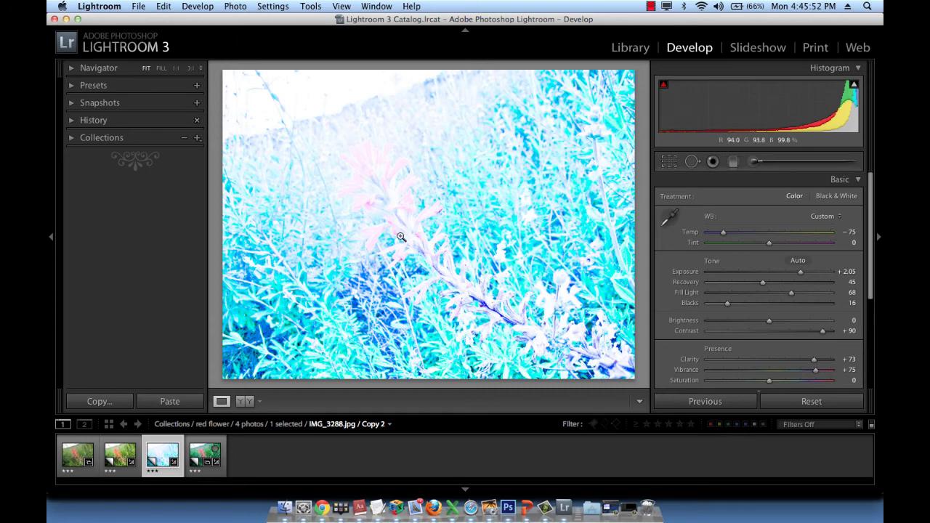
click(73, 101)
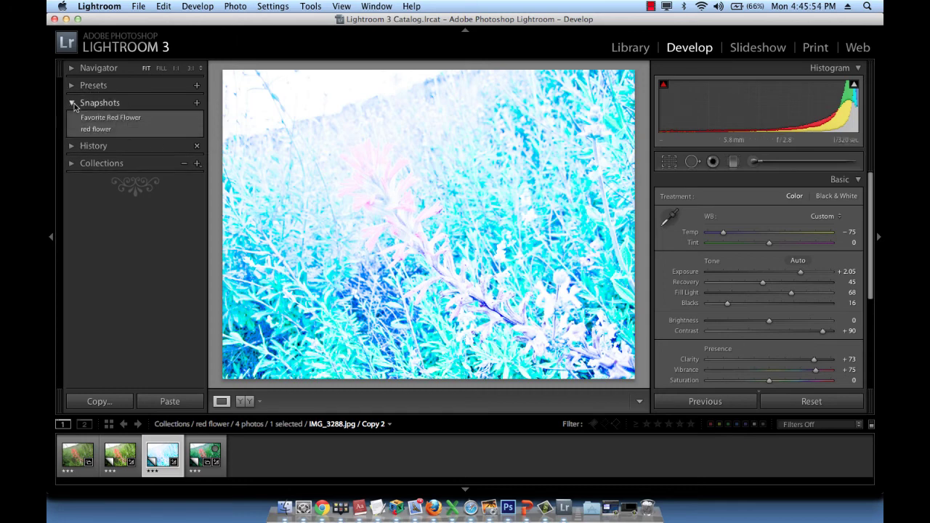